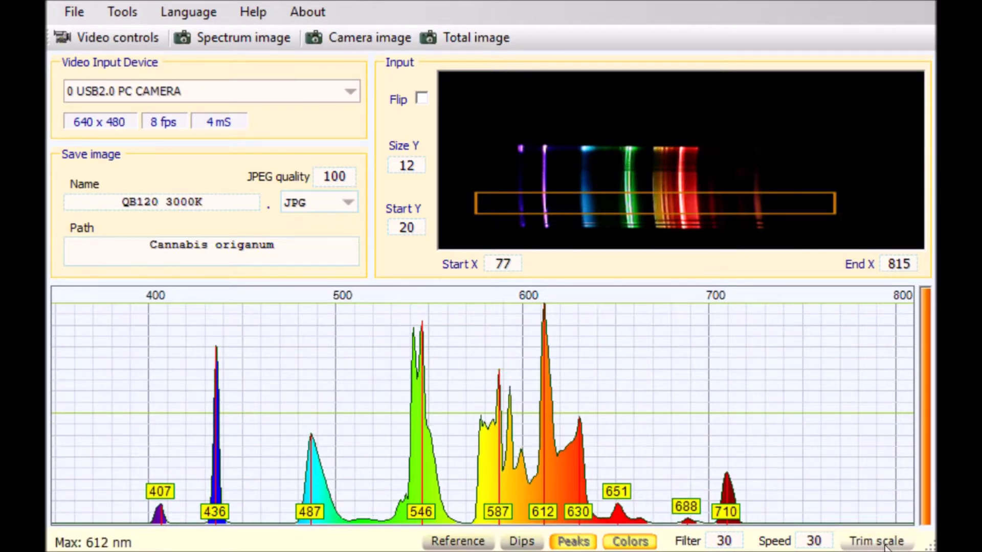
- Turn Trim scale on to check the 436 and 546 nm calibration markers, then off again
left_click(885, 543)
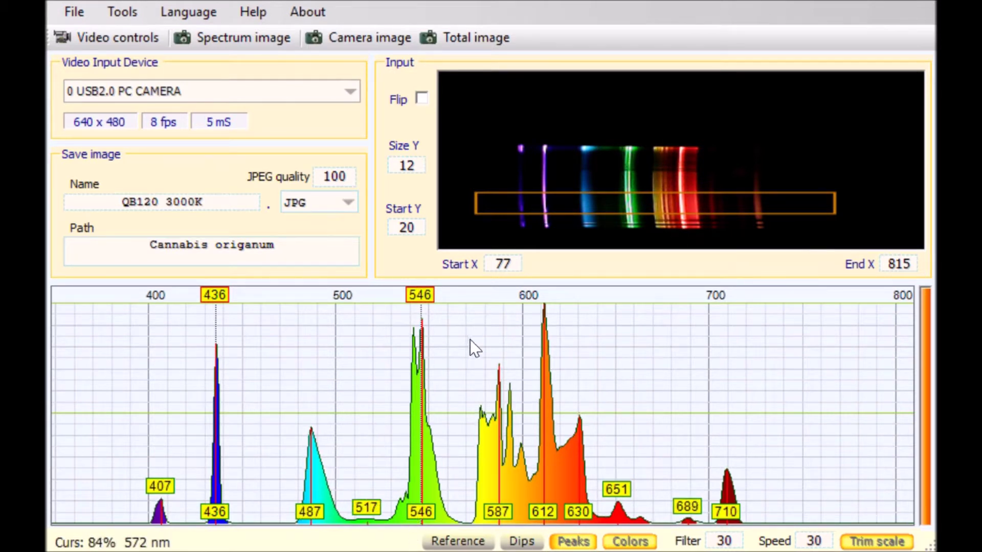
left_click(892, 543)
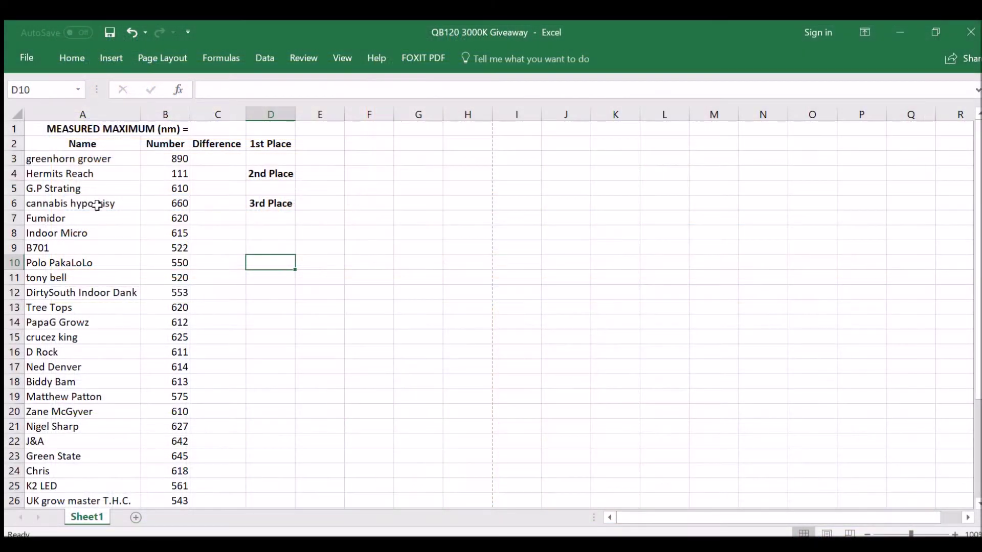
- Review the giveaway names and guesses down to row 35, then select cell C1
scroll(112, 394, "down", 5)
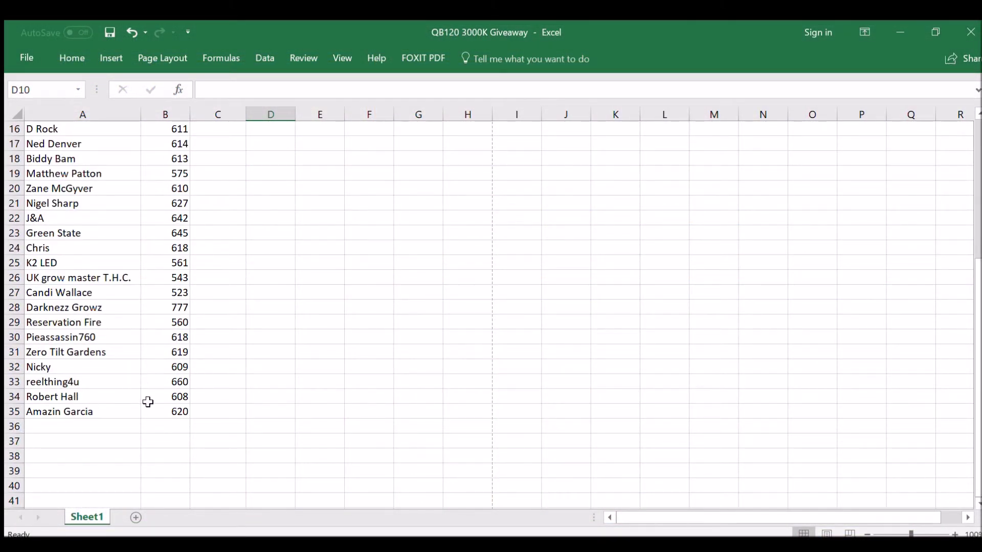
scroll(145, 407, "up", 5)
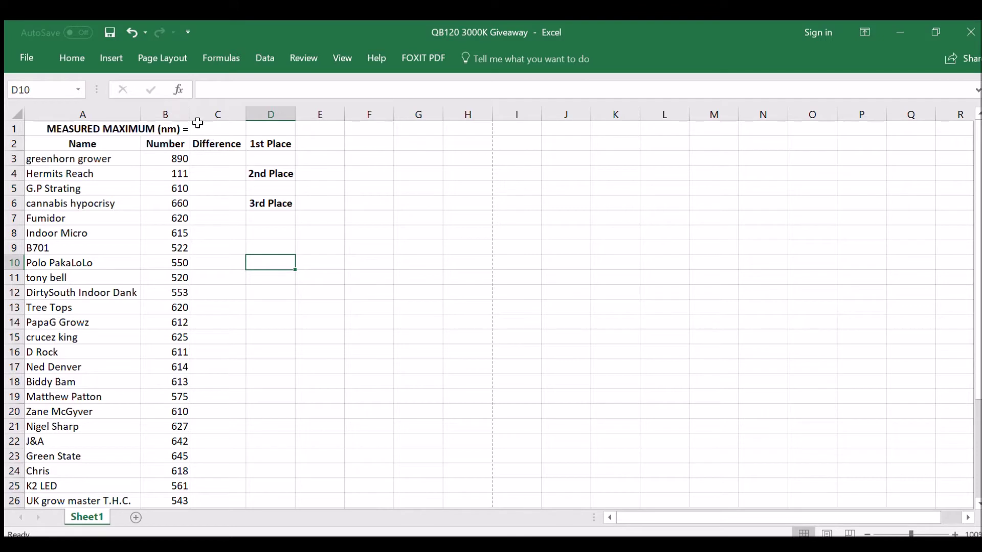
left_click(214, 129)
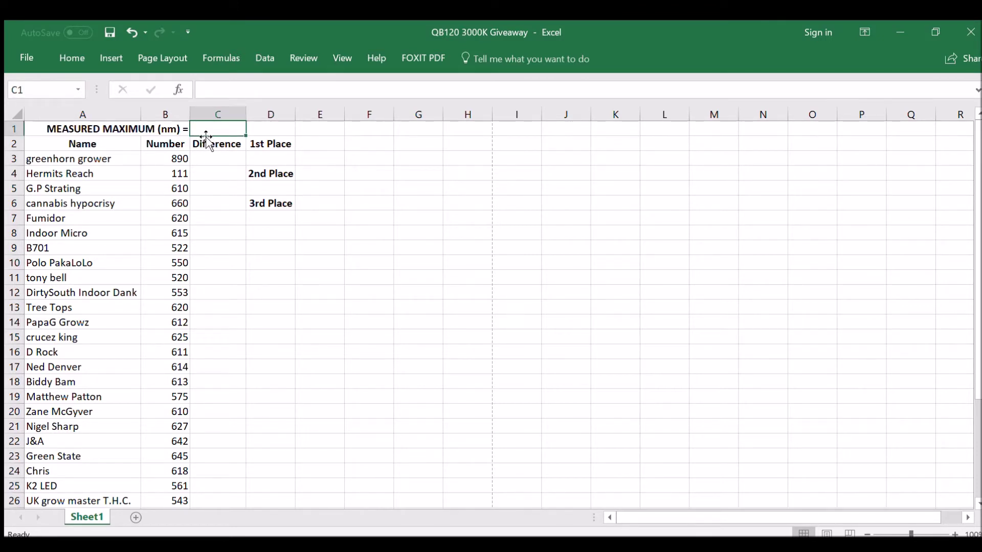
- Enter 587 in C1 and build the =ABS(C1-B3) difference formula in C3
type("587")
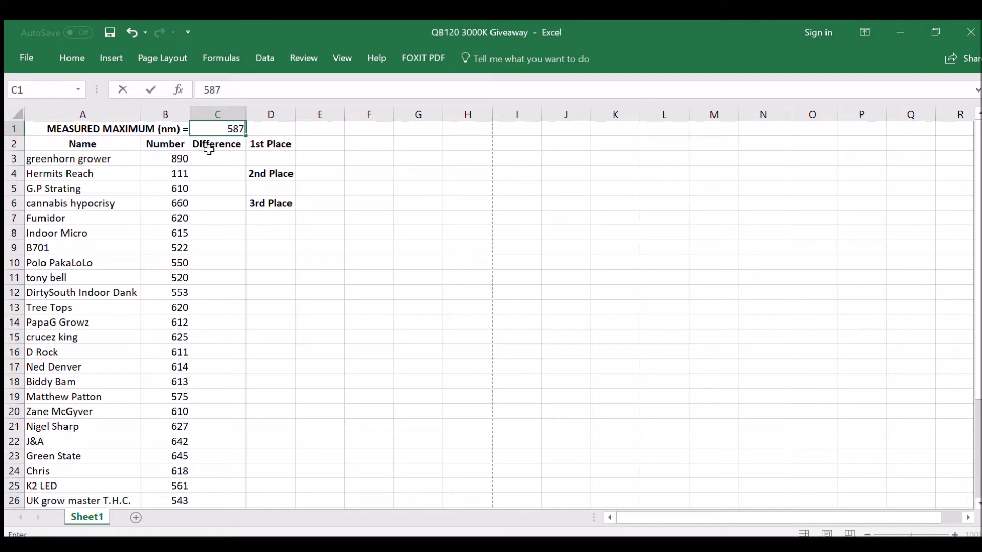
left_click(230, 158)
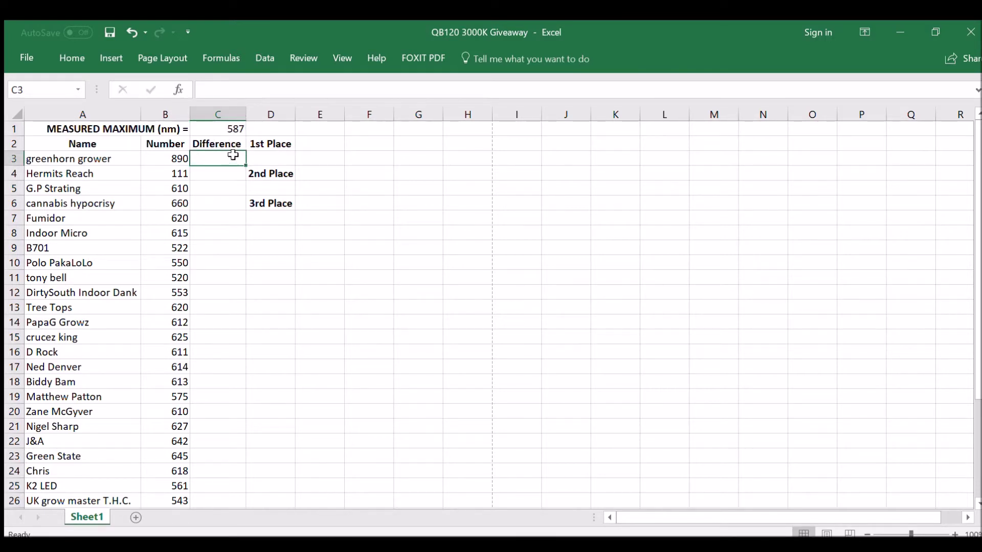
type("=")
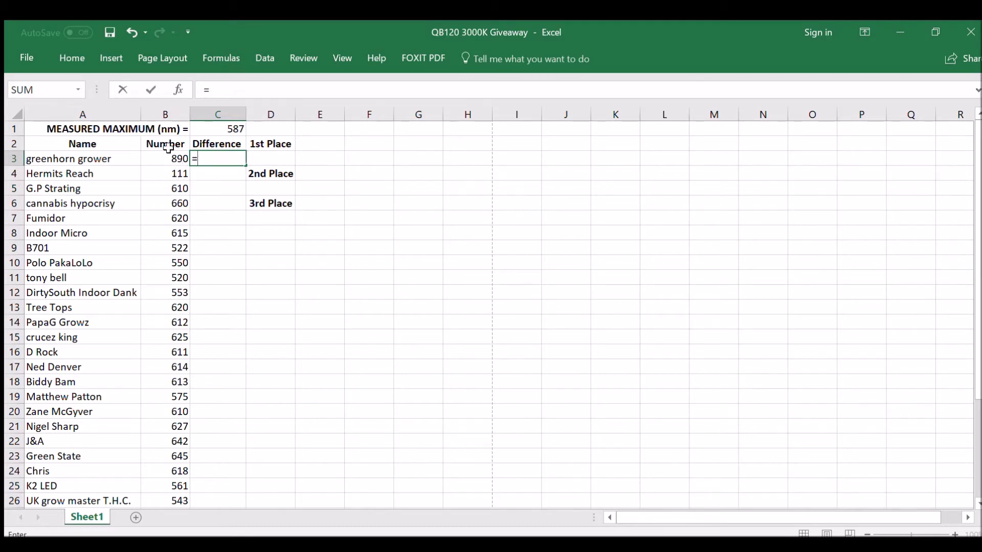
type("ABS(")
left_click(221, 126)
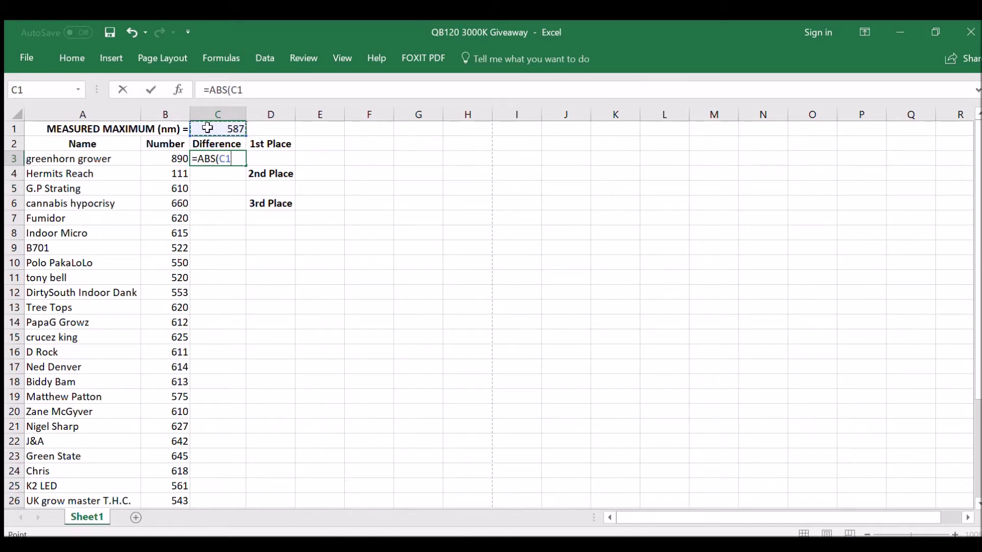
type("-")
left_click(162, 157)
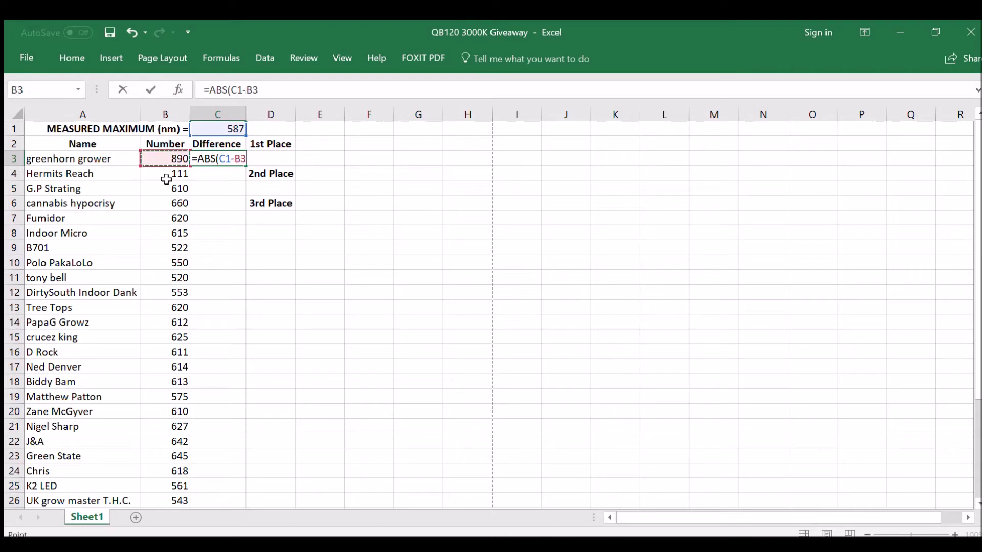
type(")")
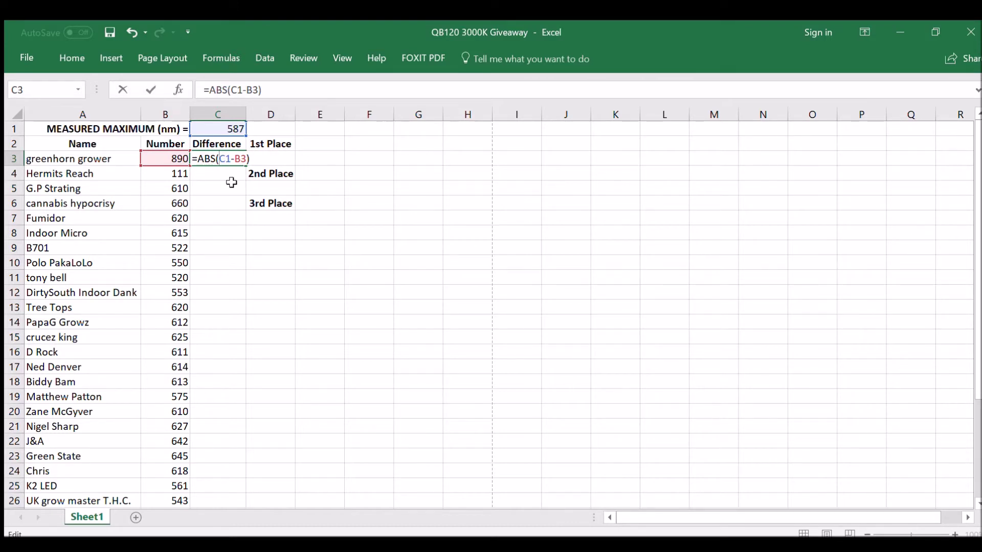
- Lock the C1 reference so C3 commits as =ABS($C$1-B3)
left_click(221, 159)
type("$")
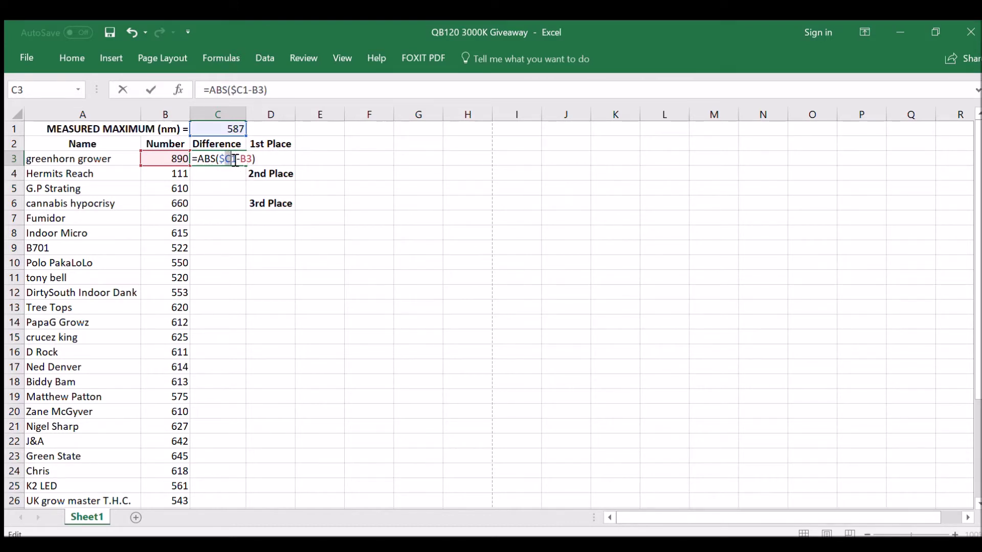
left_click(235, 158)
type("$")
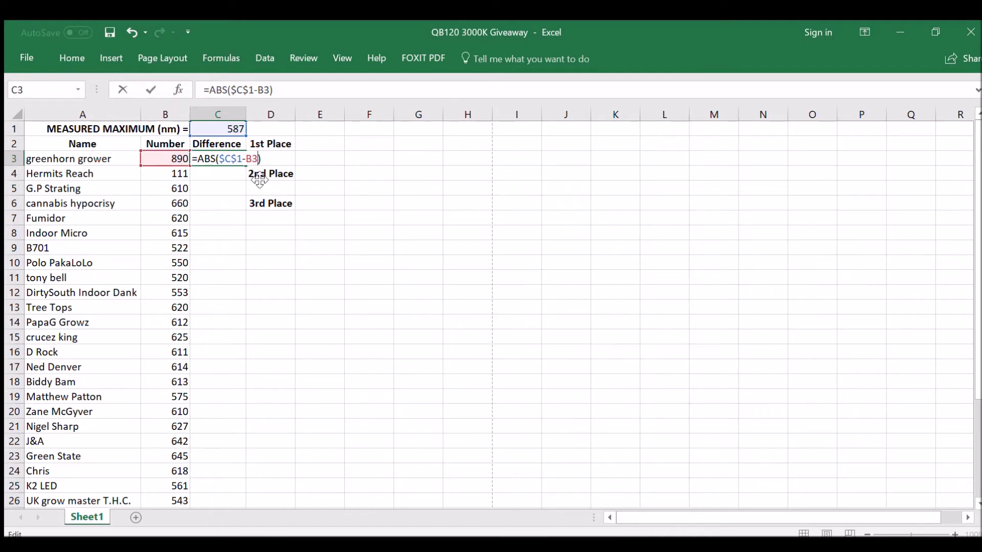
key("Return")
- Fill the difference formula from C3 down through C35
left_click(239, 160)
left_click_drag(245, 170, 244, 477)
left_click(233, 476)
left_click(240, 461)
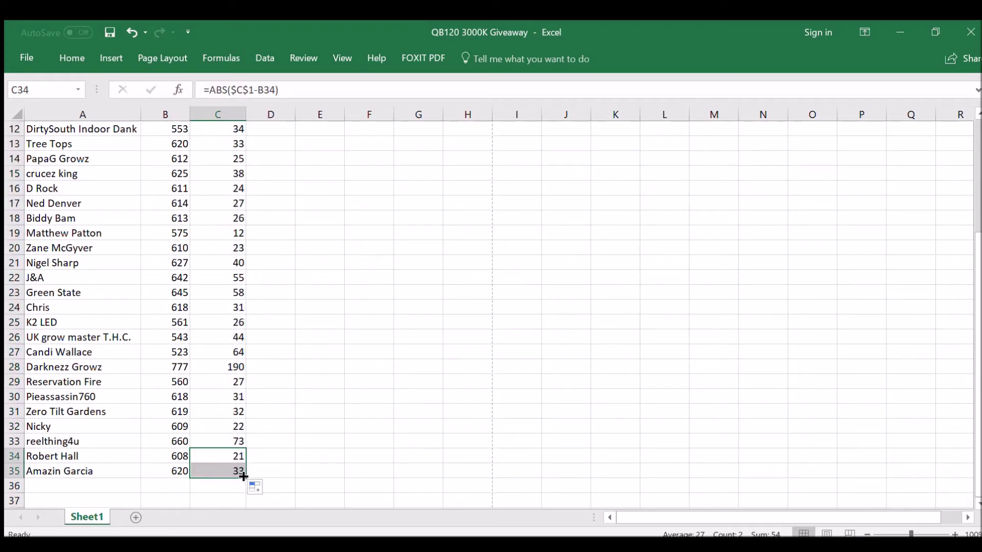
left_click(236, 473)
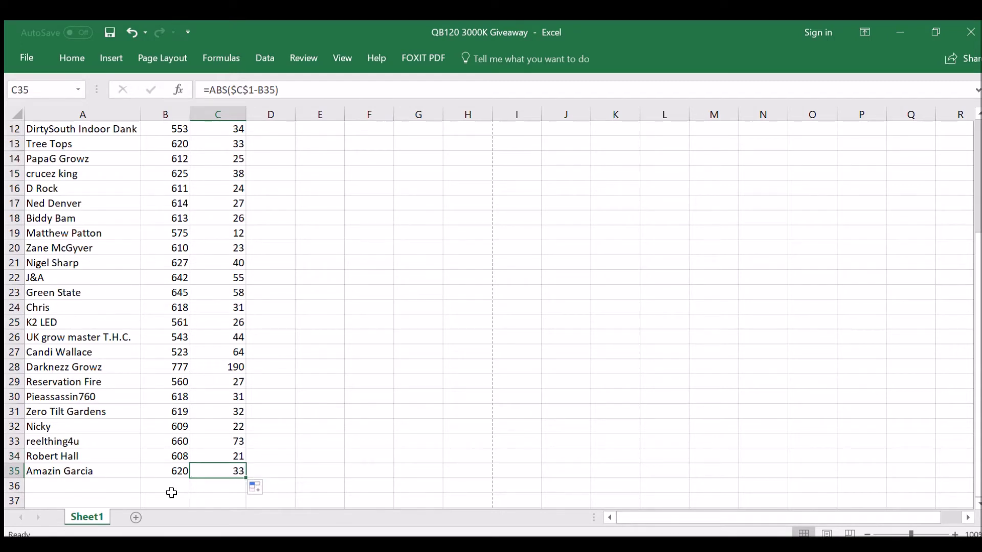
scroll(219, 309, "up", 4)
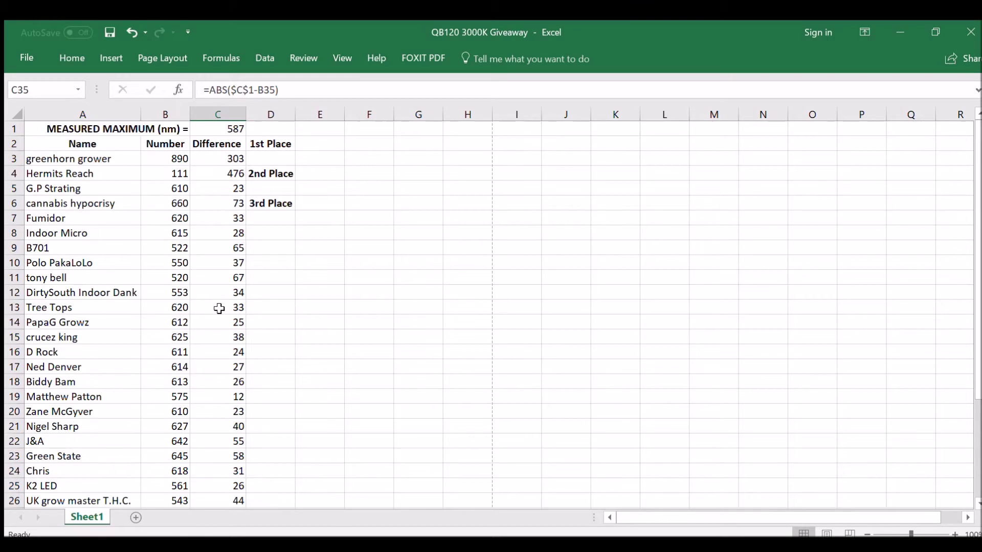
- Enter a =SMALL formula over the Difference values in D3 for 1st Place
left_click(271, 158)
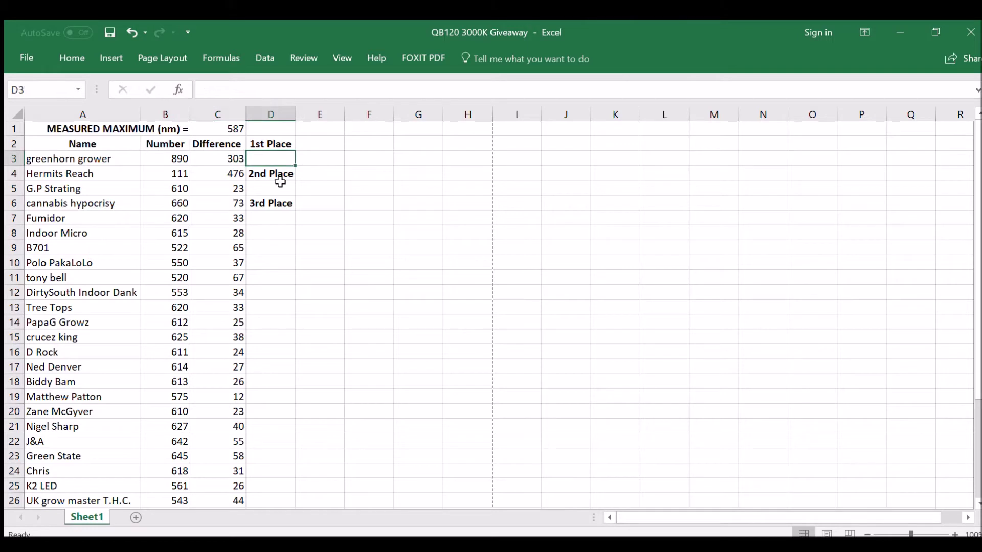
type("=")
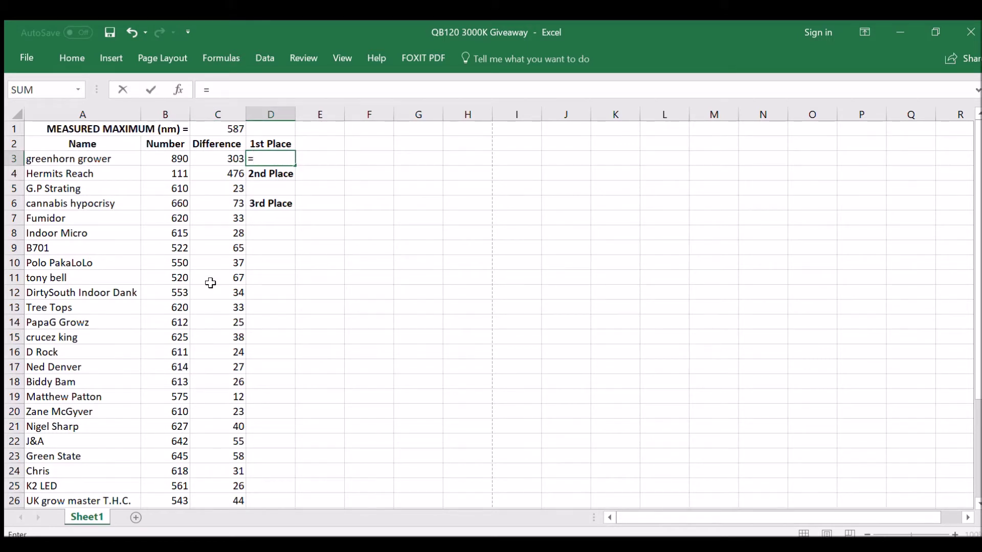
type("small(")
left_click_drag(234, 159, 225, 394)
scroll(221, 340, "up", 5)
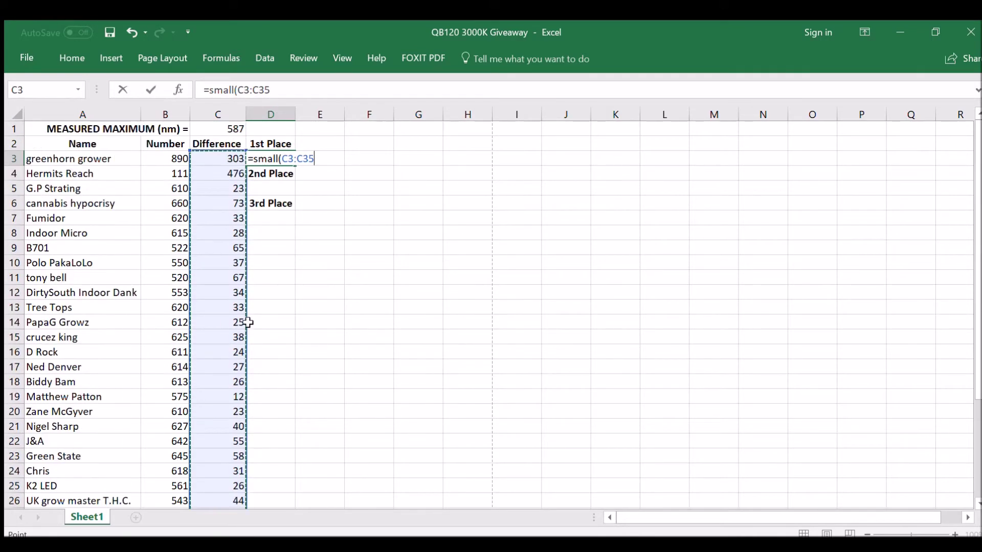
type(",1")
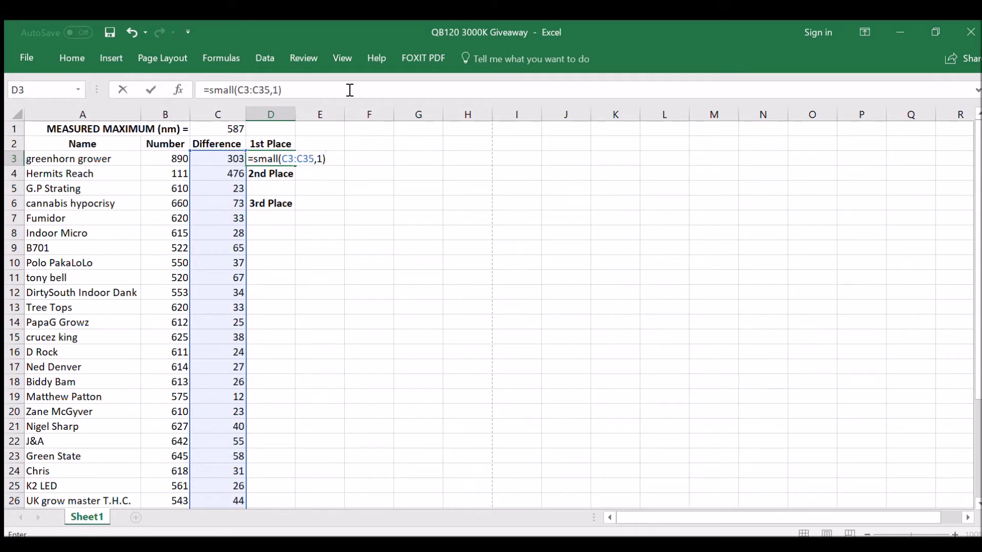
key("Return")
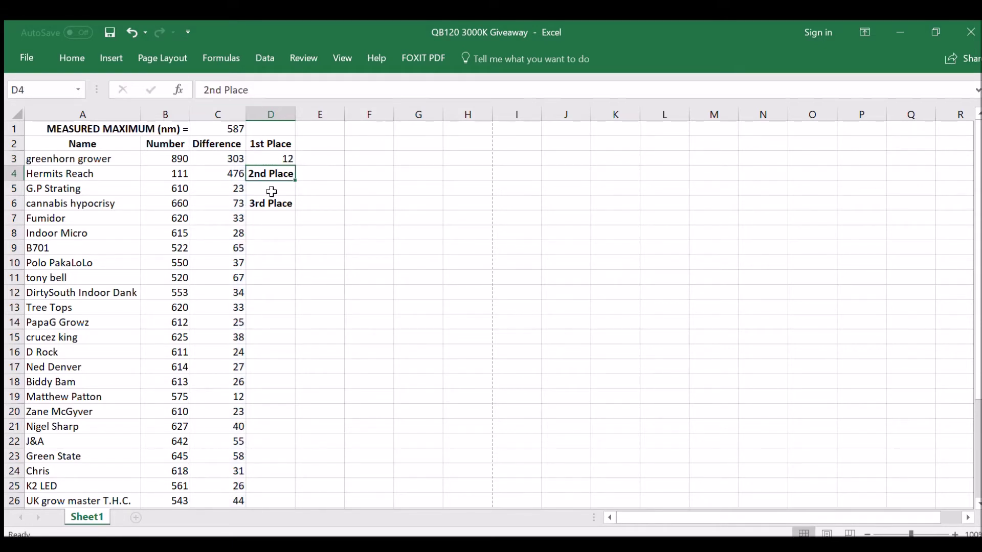
- Copy D3's =SMALL formula into D5 and D7
left_click(274, 159)
type("v")
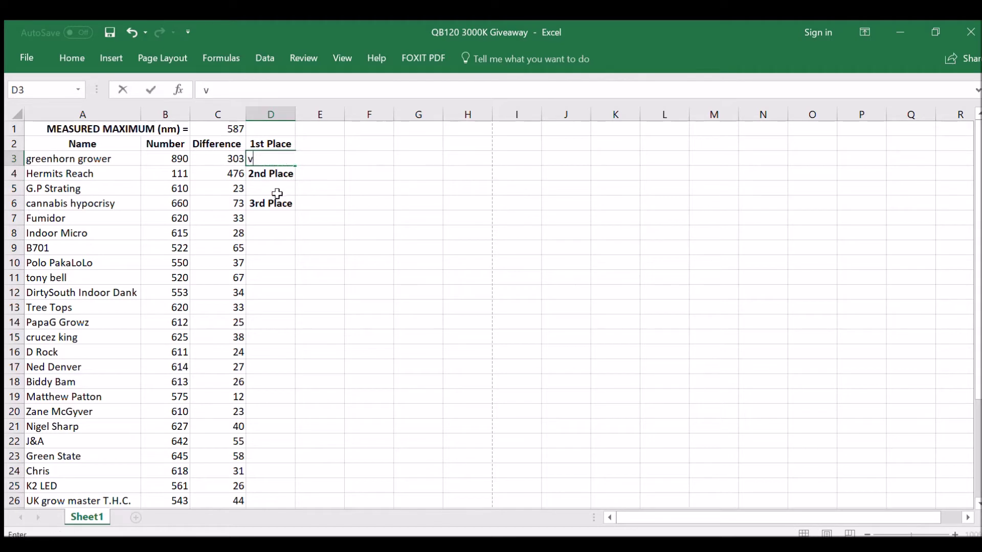
key("BackSpace")
key("Escape")
key("ctrl+c")
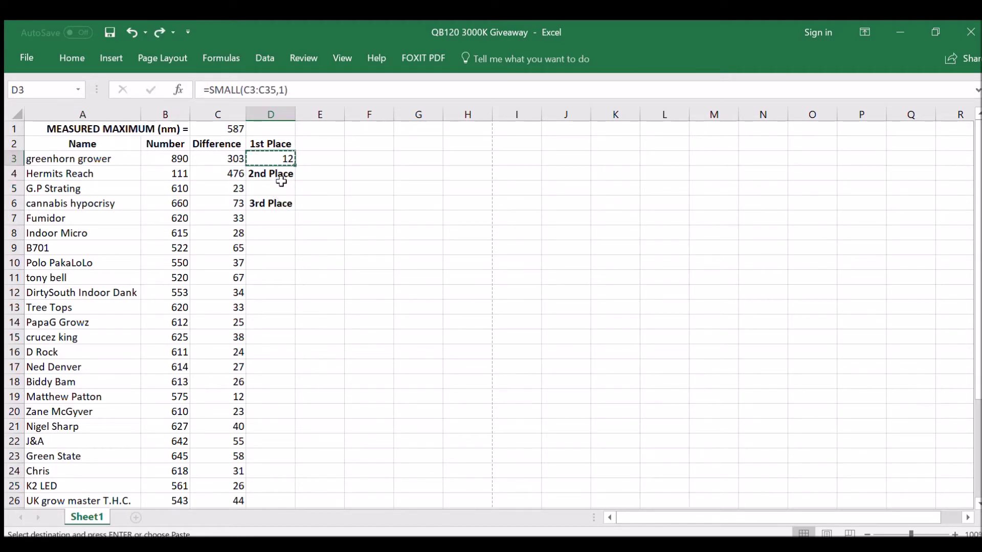
left_click(282, 189)
key("ctrl+v")
left_click(283, 219)
key("ctrl+v")
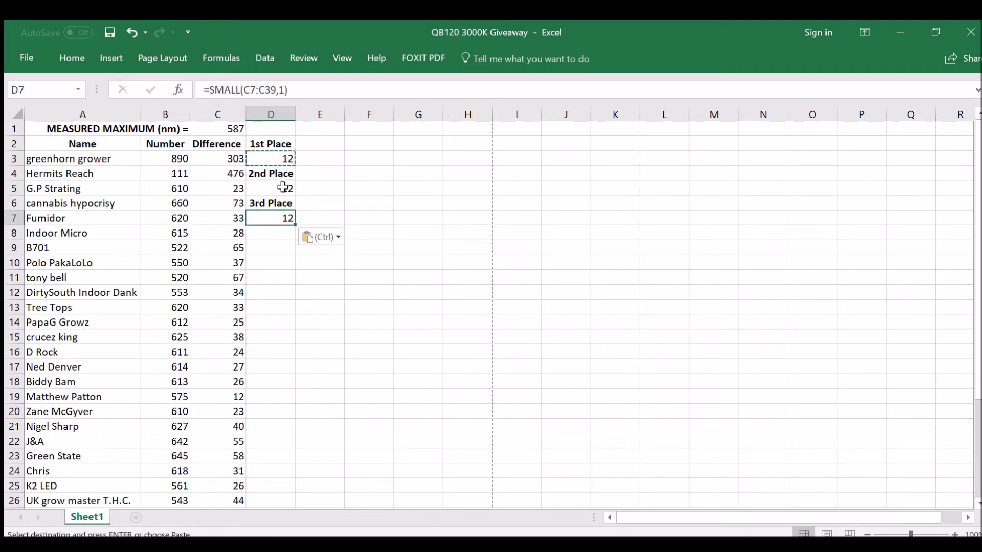
- Change D5's formula to use range C3:C35 with rank 2
left_click(283, 188)
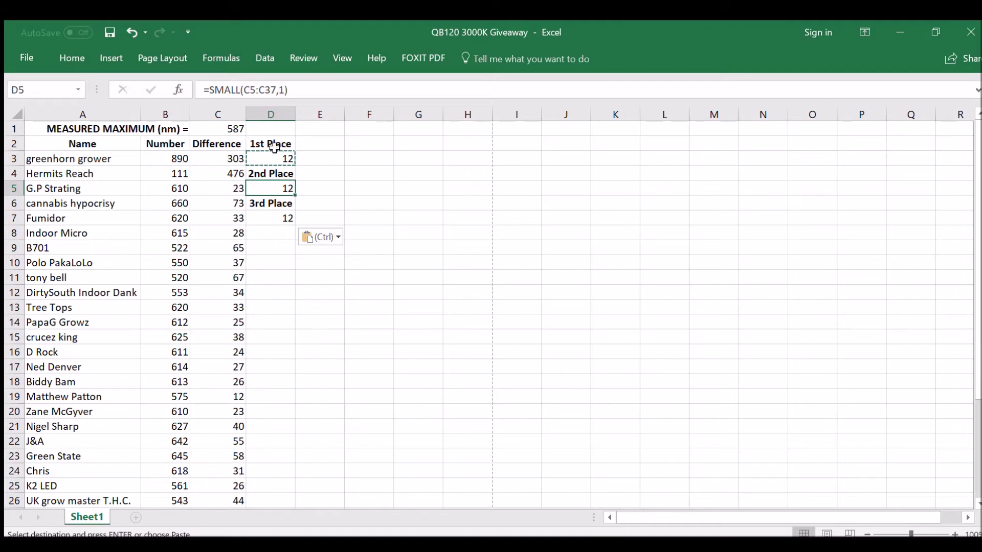
left_click(271, 89)
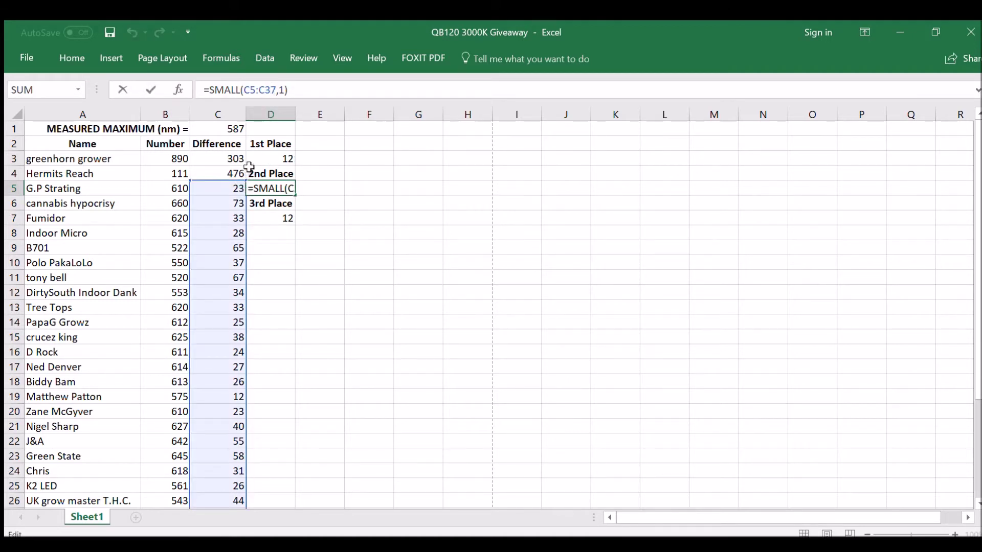
left_click_drag(230, 181, 230, 153)
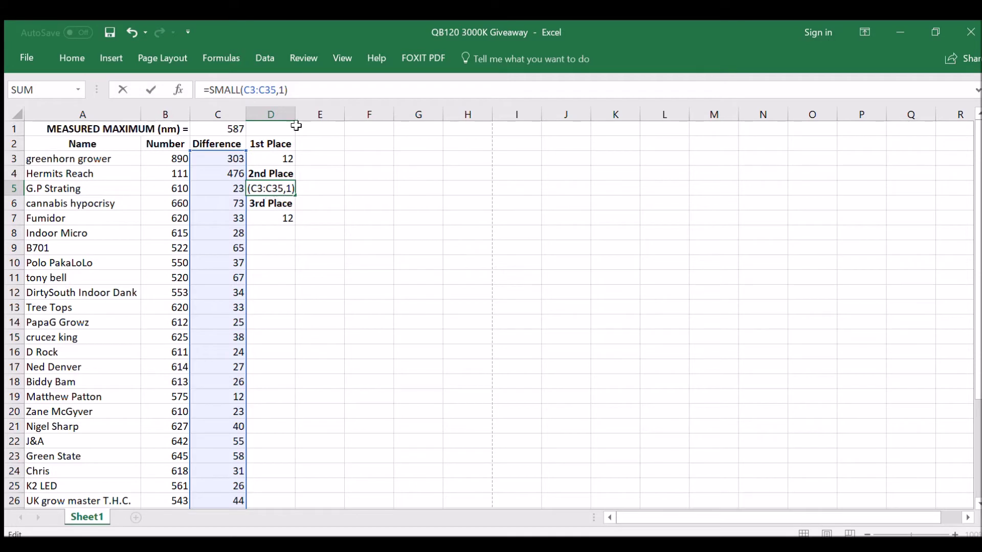
double_click(285, 90)
type("2")
key("Return")
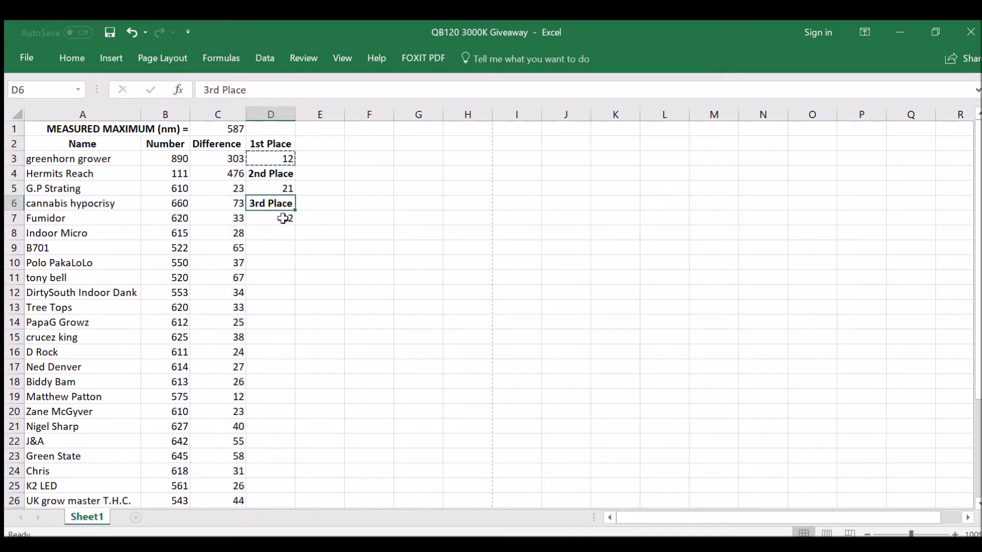
- Change D7's formula to use range C3:C35 with rank 3
left_click(283, 219)
left_click(268, 91)
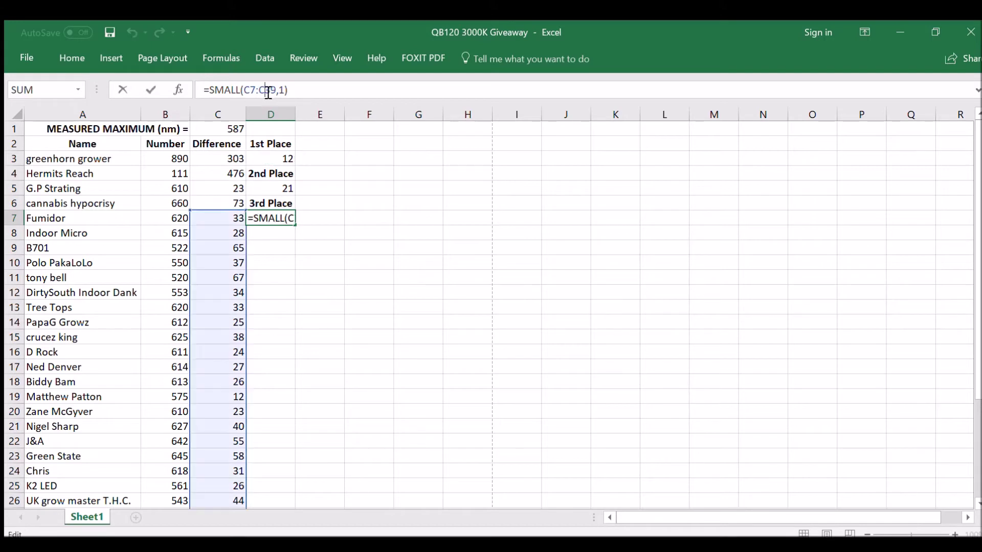
left_click_drag(247, 225, 250, 174)
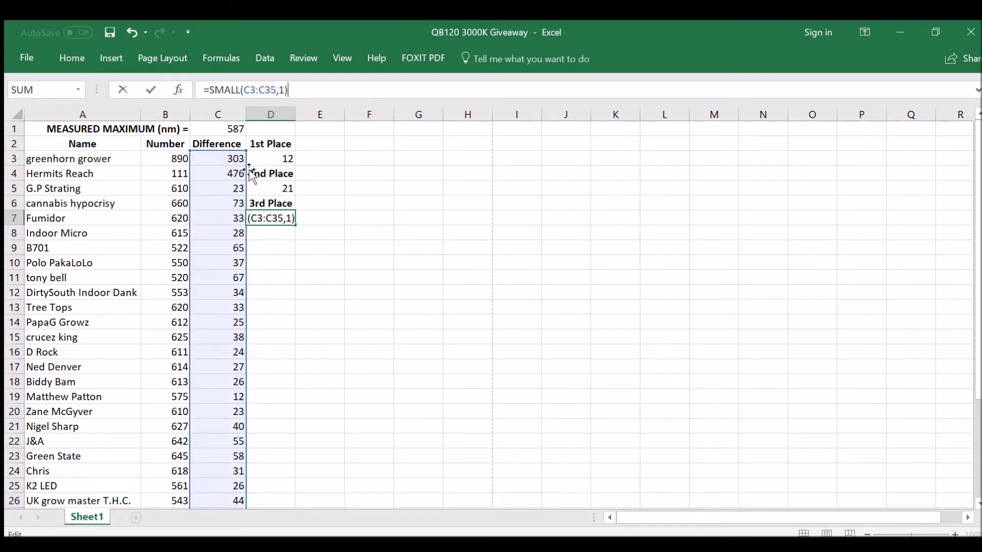
double_click(284, 92)
type("3")
key("Return")
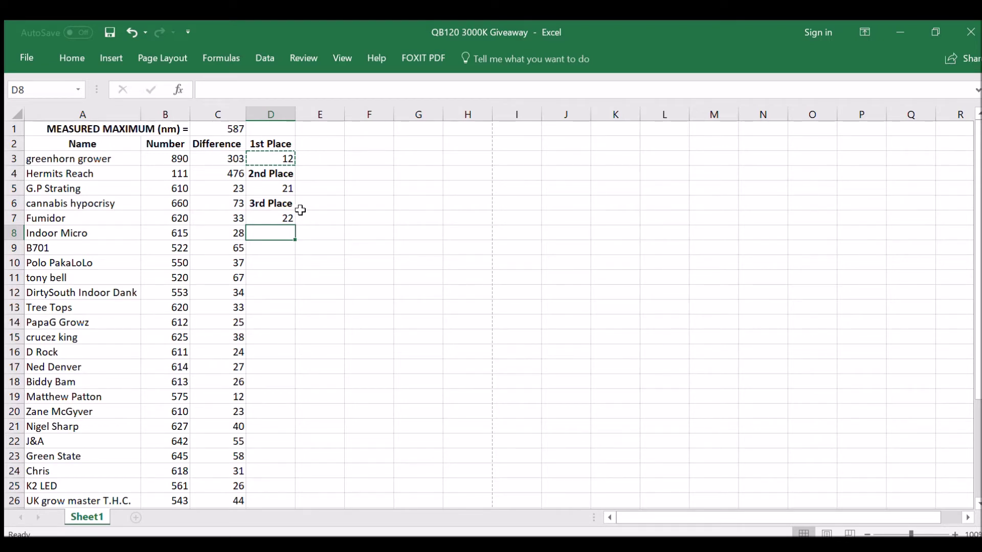
left_click(320, 159)
- Enter =INDEX(A3:A35,MATCH(D3,C3:C35,0)) in E3 to show the 1st place name
type("=")
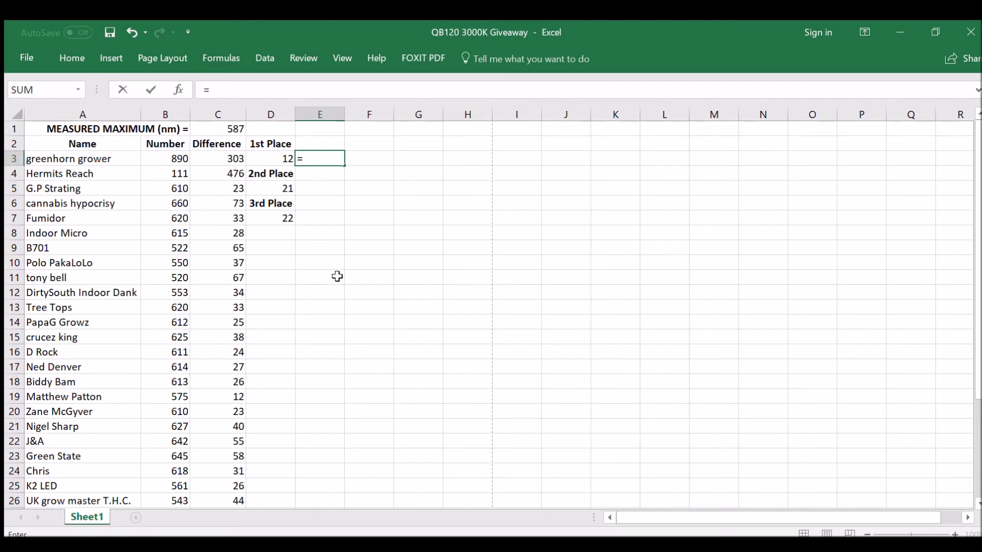
type("index(")
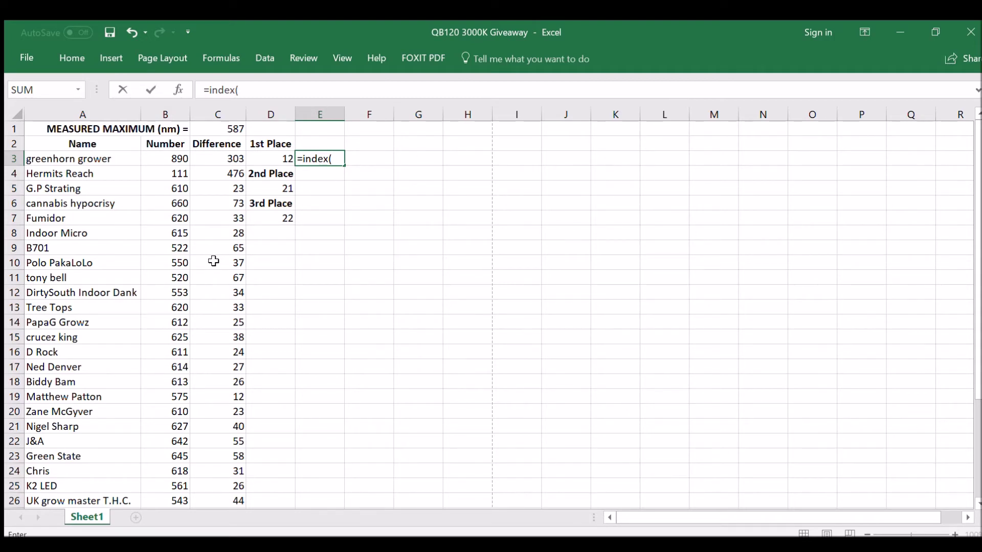
left_click_drag(76, 157, 103, 467)
type(",")
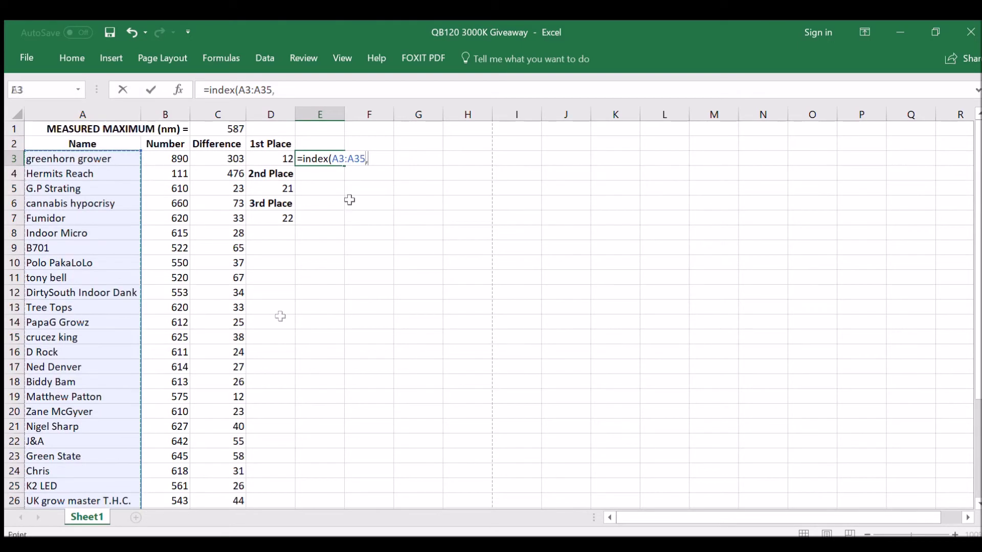
type("match(")
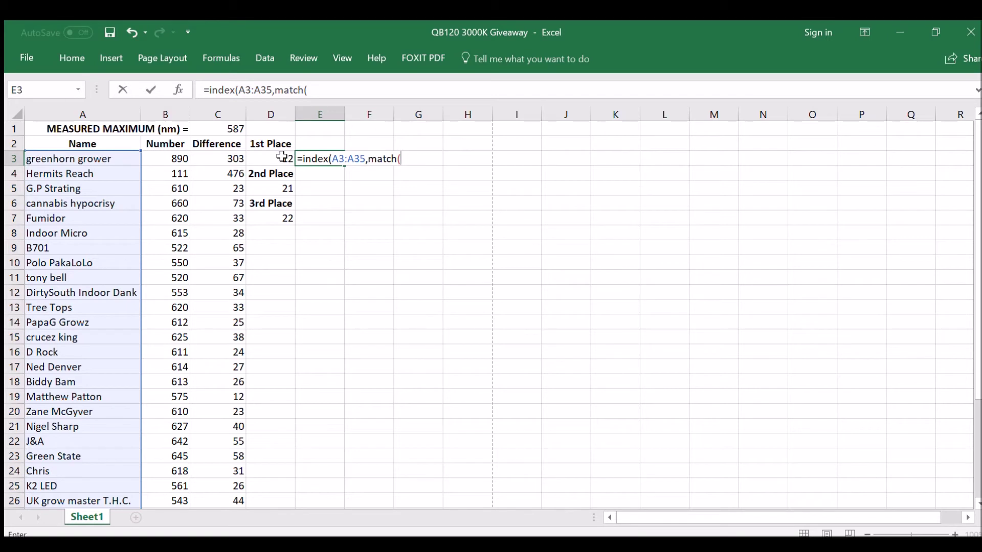
left_click(277, 158)
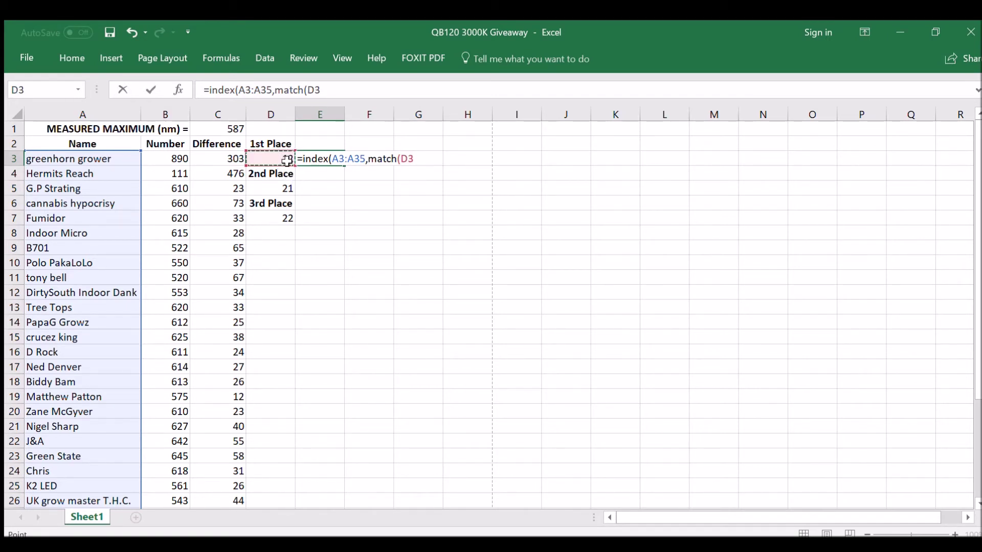
type(",")
left_click_drag(218, 158, 218, 188)
left_click_drag(196, 273, 213, 485)
type(",")
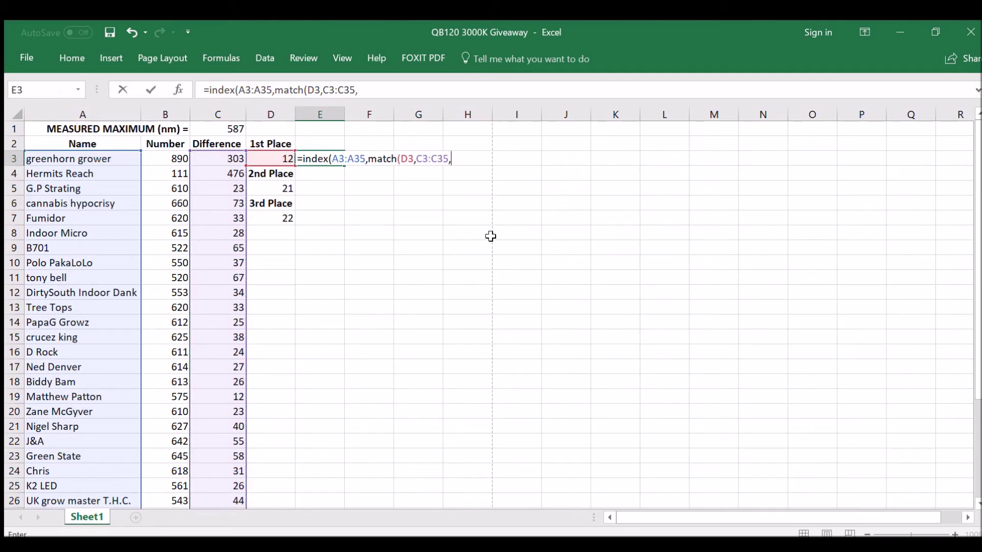
type("0")
key("Return")
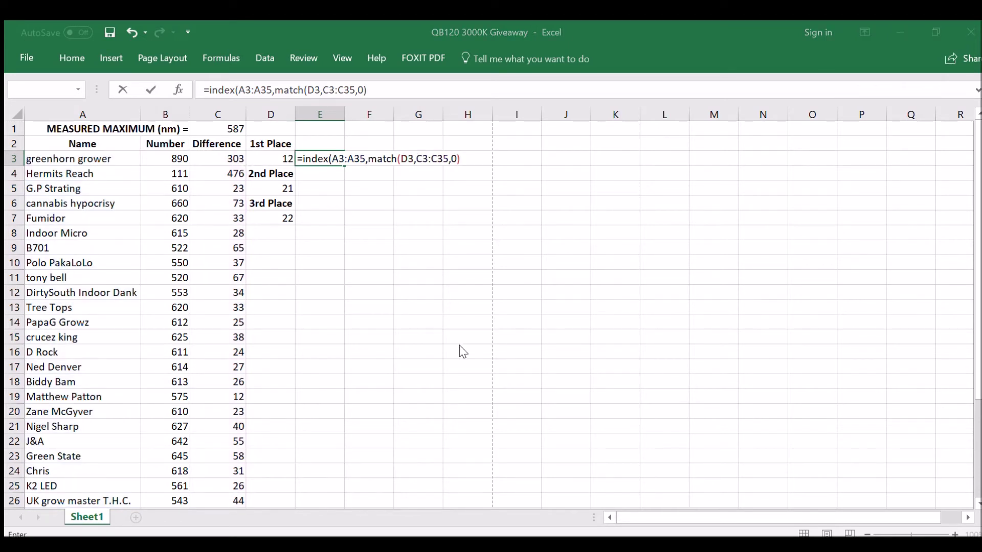
key("Return")
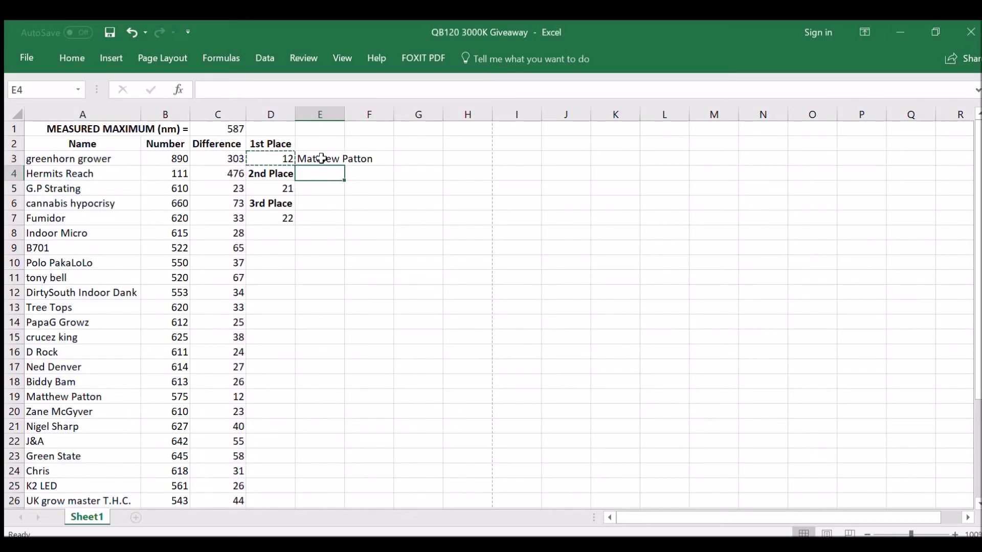
- Copy E3's name lookup into E5 and E7 for 2nd and 3rd place
left_click(321, 158)
key("ctrl+c")
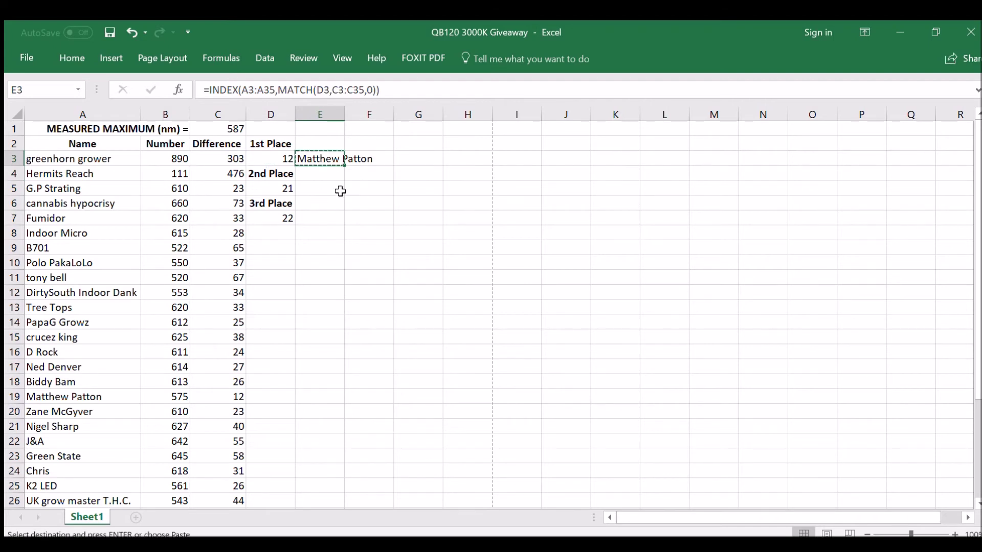
left_click(318, 187)
key("ctrl+v")
left_click(319, 221)
key("ctrl+v")
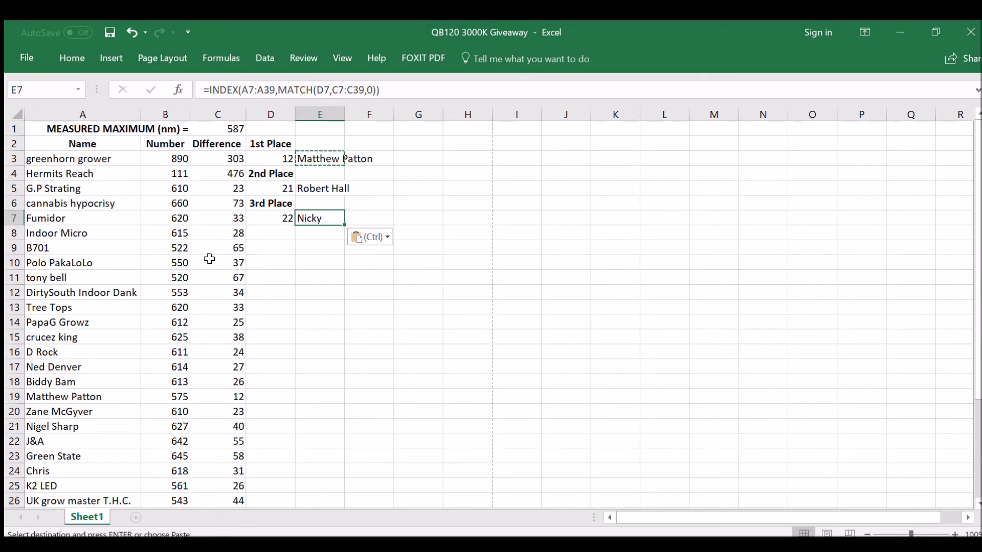
scroll(209, 259, "down", 3)
scroll(192, 278, "down", 4)
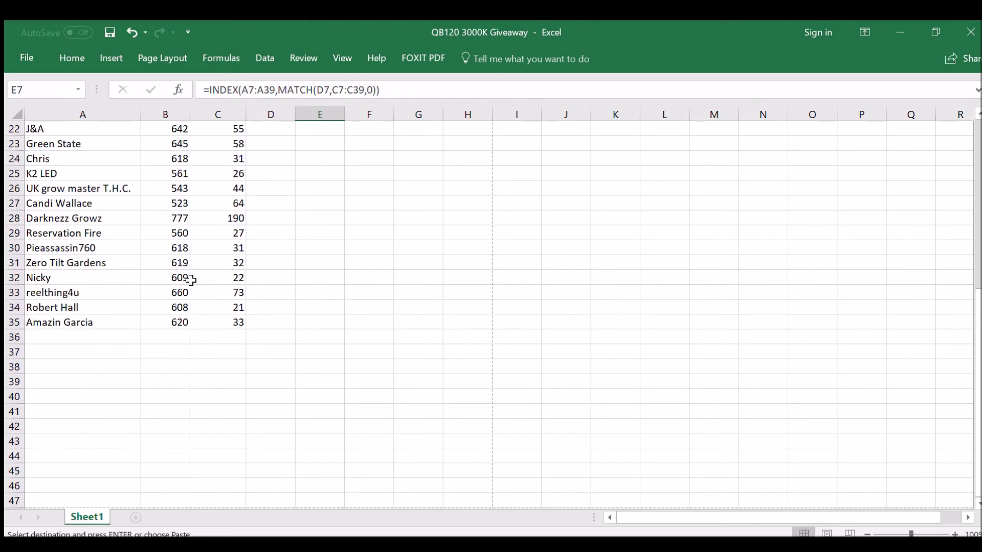
left_click_drag(79, 309, 234, 308)
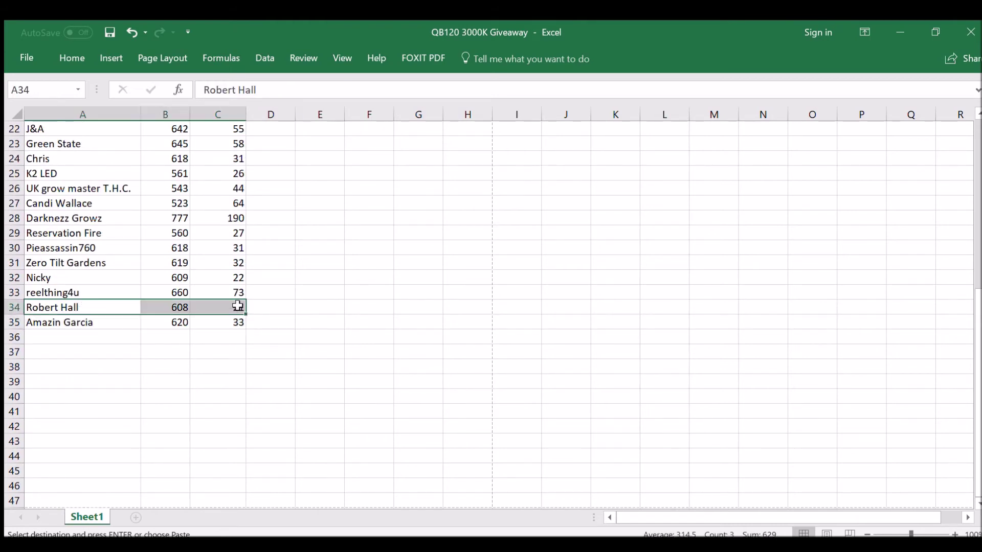
left_click_drag(149, 281, 233, 271)
scroll(347, 259, "up", 7)
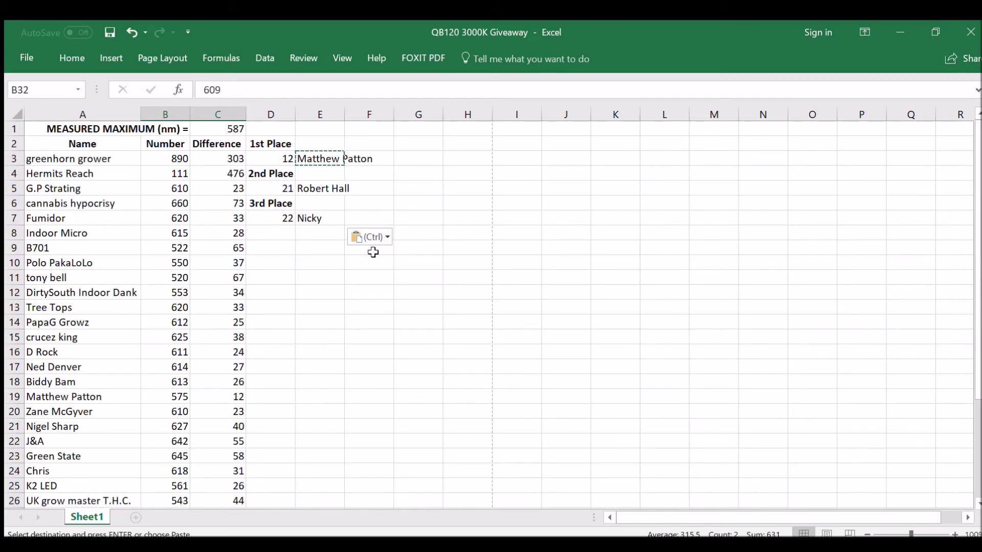